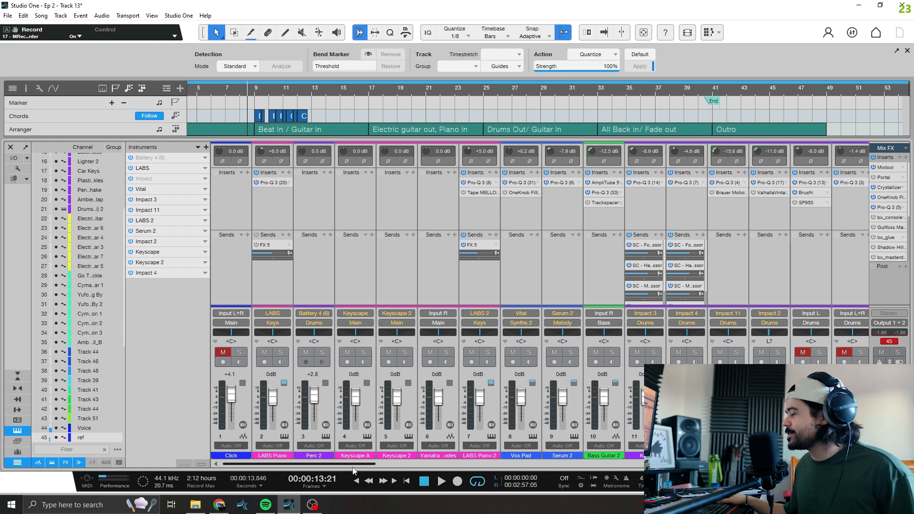
Open bx_console AMEK 9099 on the main output and set its high EQ gain to 0.0 dB and high-mid gain to -0.2 dB
{"action": "scroll", "coordinate": [353, 469], "scroll_direction": "right", "scroll_amount": 5}
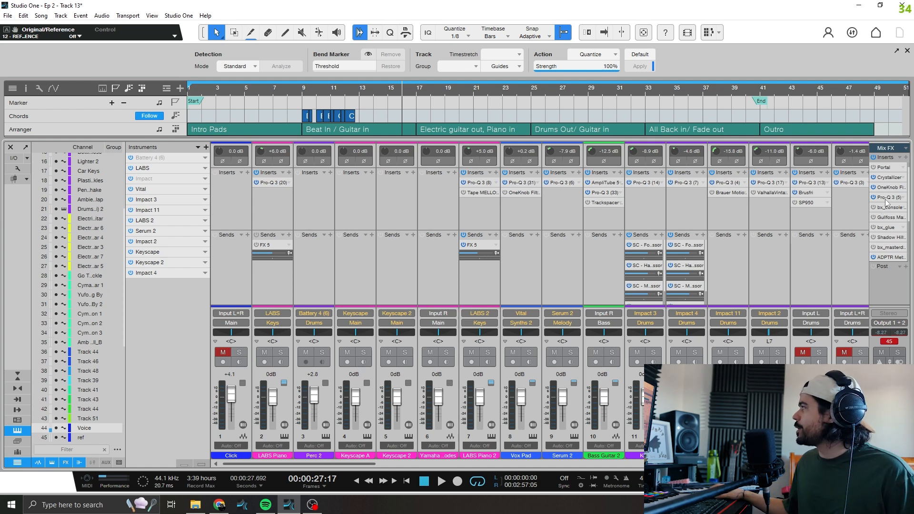
{"action": "left_click", "coordinate": [878, 207]}
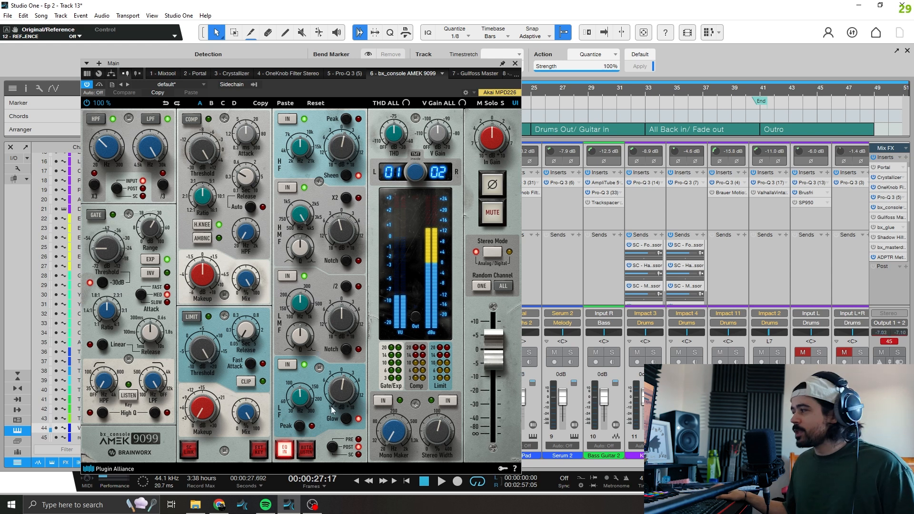
{"action": "mouse_move", "coordinate": [355, 396]}
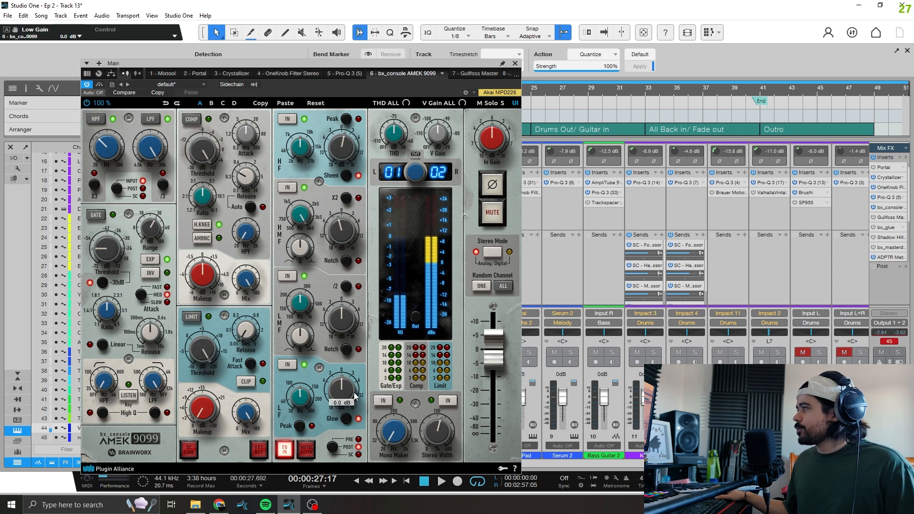
{"action": "mouse_move", "coordinate": [346, 228]}
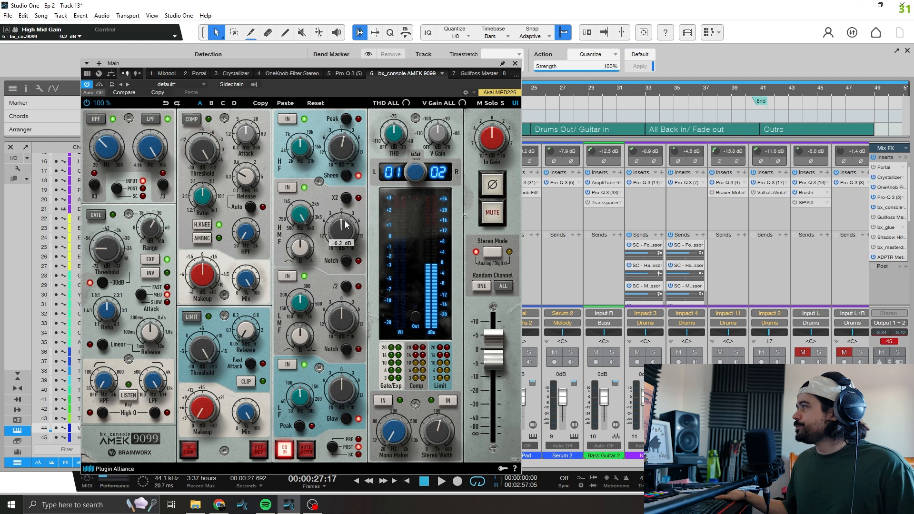
{"action": "mouse_move", "coordinate": [352, 156]}
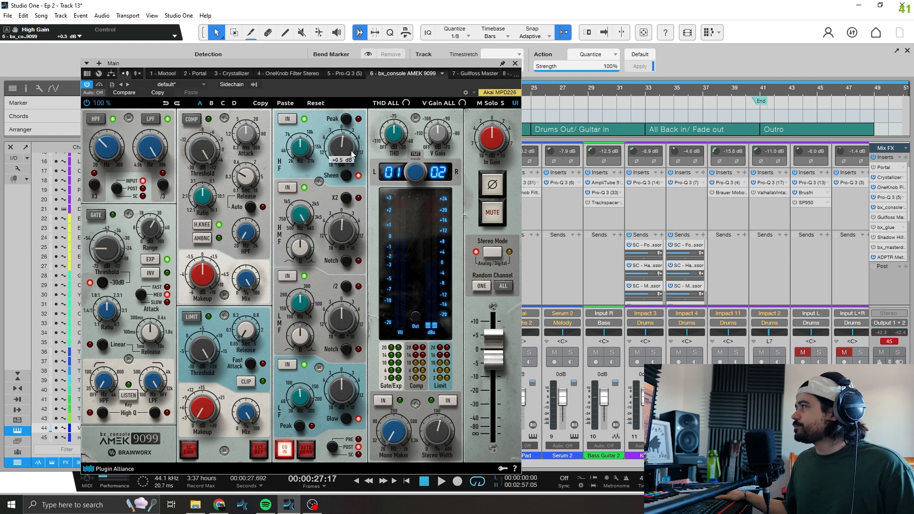
{"action": "left_click_drag", "start_coordinate": [352, 153], "coordinate": [352, 153]}
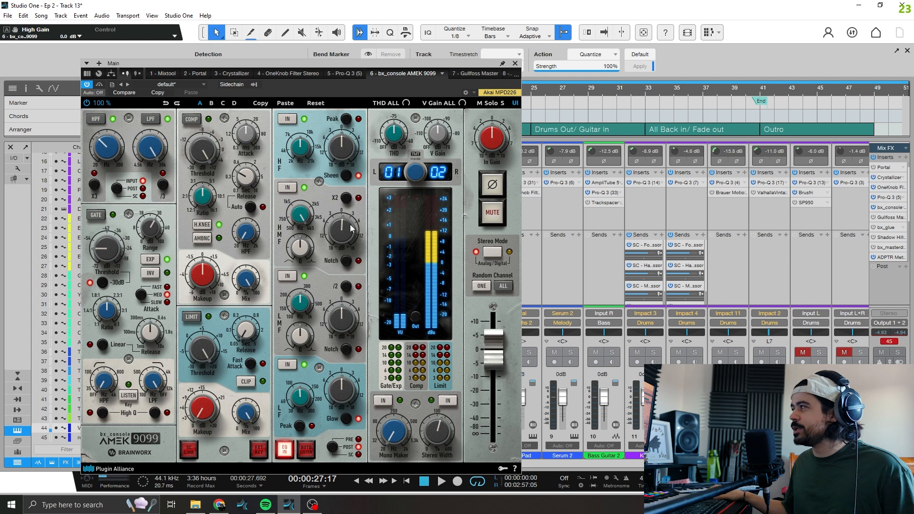
{"action": "left_click_drag", "start_coordinate": [350, 229], "coordinate": [351, 230]}
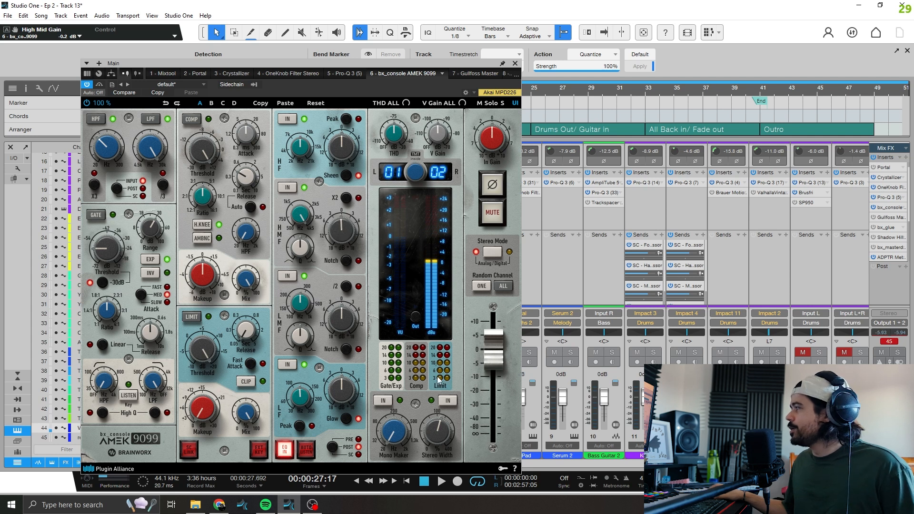
During playback, set the AMEK low gain to +0.6 dB and high gain to +0.8 dB, and slightly cut the low mids
{"action": "left_click", "coordinate": [441, 481]}
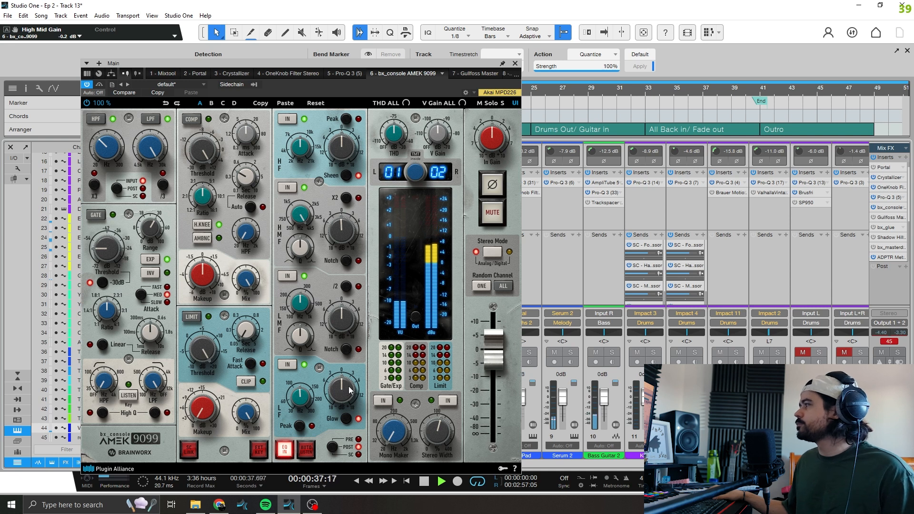
{"action": "left_click_drag", "start_coordinate": [349, 390], "coordinate": [351, 390]}
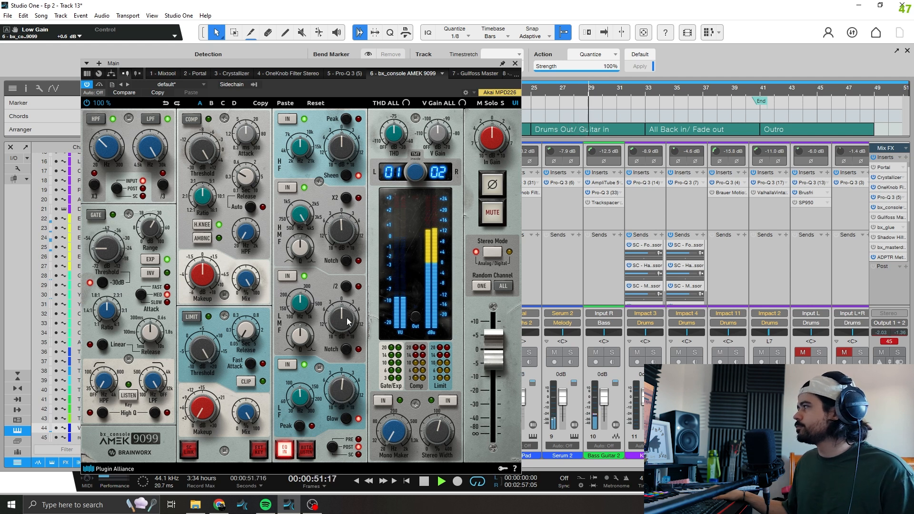
{"action": "mouse_move", "coordinate": [348, 322]}
{"action": "left_mouse_down"}
{"action": "mouse_move", "coordinate": [361, 319]}
{"action": "mouse_move", "coordinate": [346, 322]}
{"action": "left_mouse_up"}
{"action": "mouse_move", "coordinate": [351, 234]}
{"action": "left_mouse_down"}
{"action": "mouse_move", "coordinate": [339, 240]}
{"action": "mouse_move", "coordinate": [357, 233]}
{"action": "mouse_move", "coordinate": [348, 239]}
{"action": "left_mouse_up"}
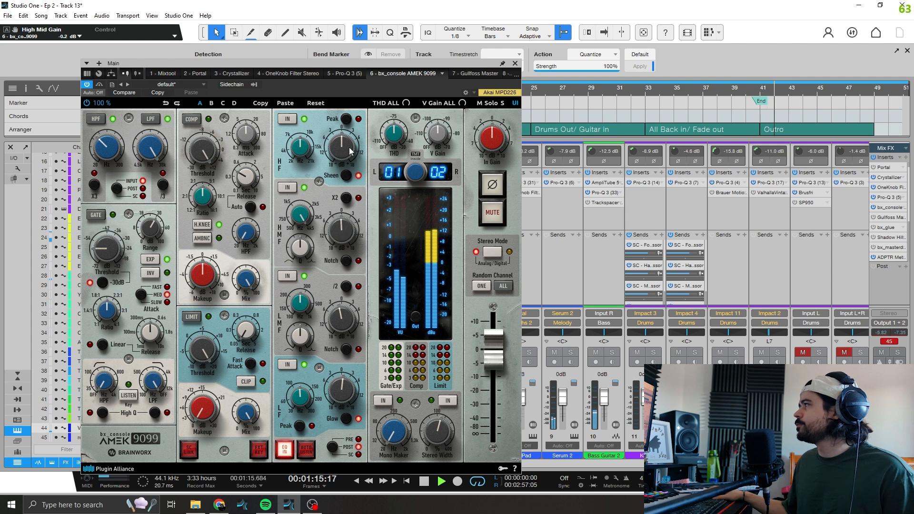
{"action": "left_click_drag", "start_coordinate": [344, 153], "coordinate": [345, 152]}
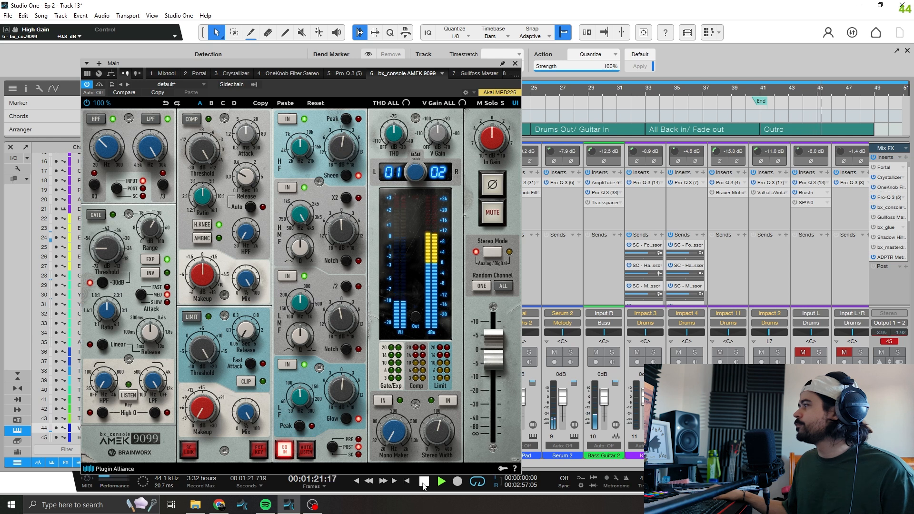
{"action": "left_click", "coordinate": [423, 481]}
{"action": "left_click", "coordinate": [423, 481]}
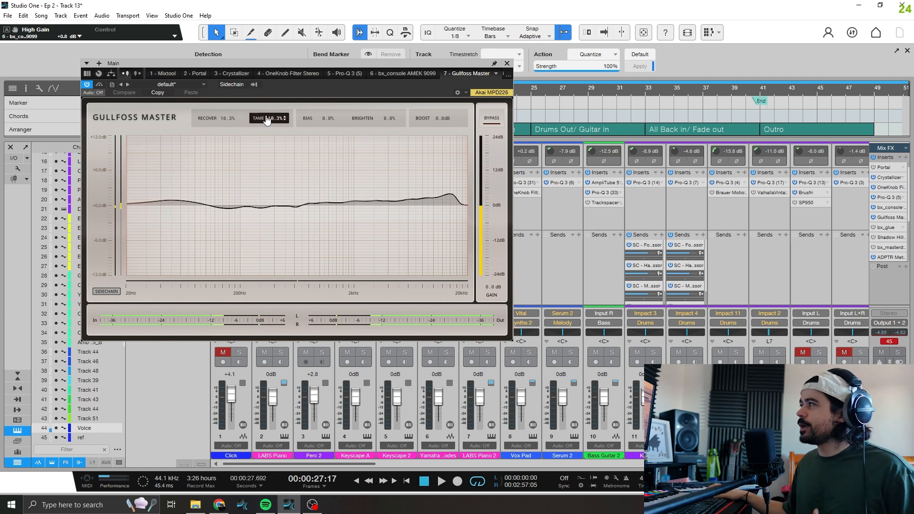
Compare the song with Gullfoss Master bypassed and active during playback
{"action": "key", "text": "space"}
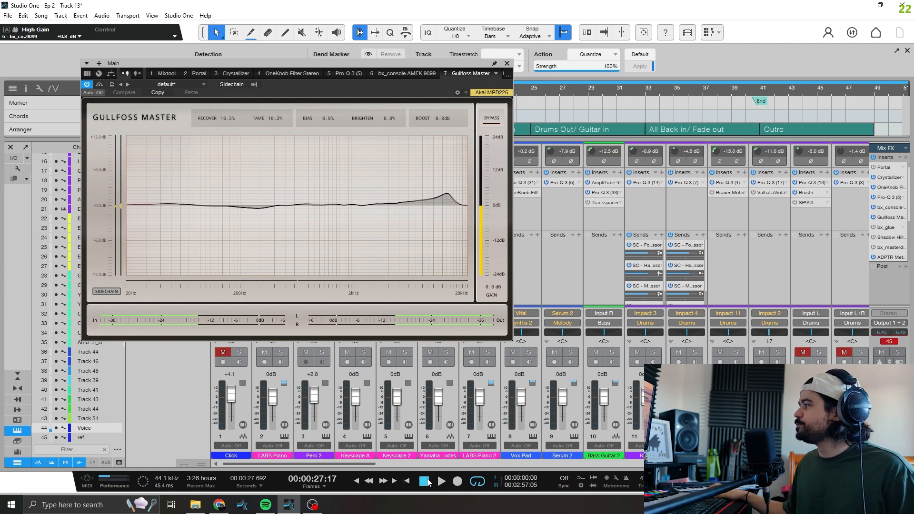
{"action": "left_click_drag", "start_coordinate": [274, 62], "coordinate": [383, 139]}
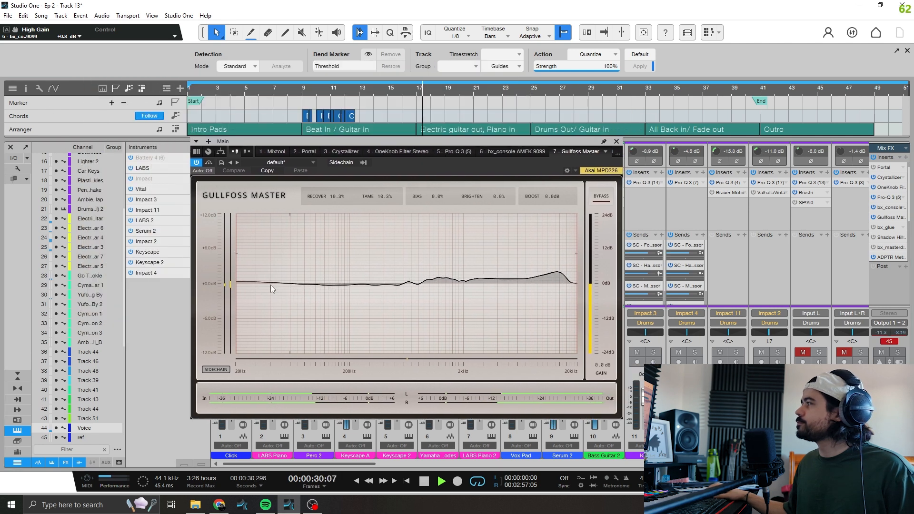
{"action": "left_click", "coordinate": [210, 163]}
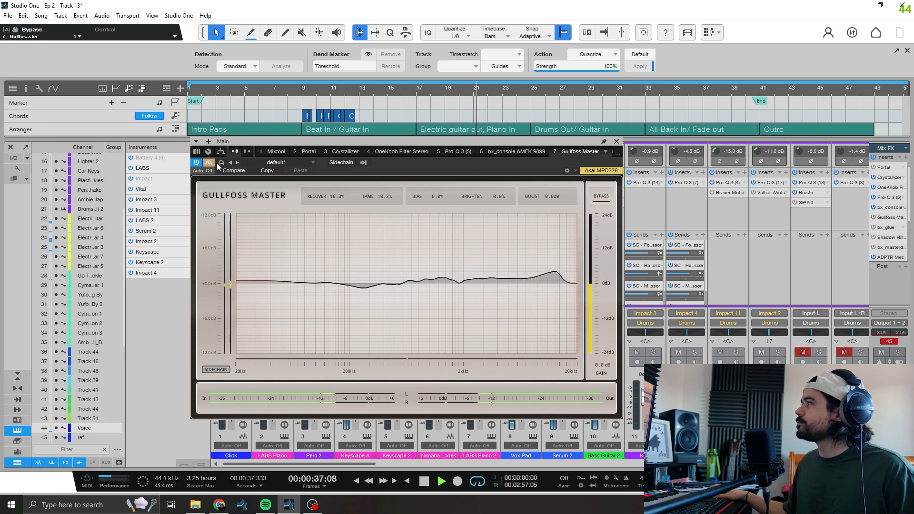
{"action": "left_click", "coordinate": [209, 163]}
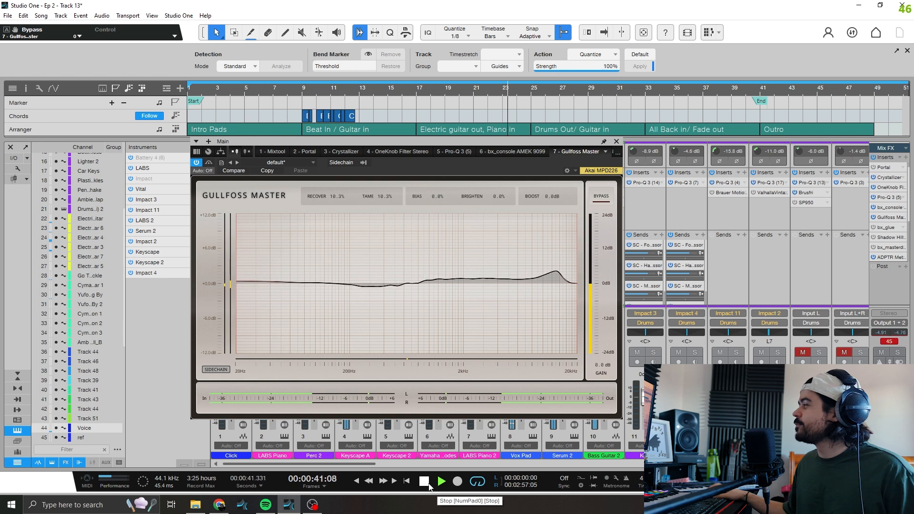
{"action": "left_click", "coordinate": [424, 482]}
{"action": "left_click", "coordinate": [429, 485]}
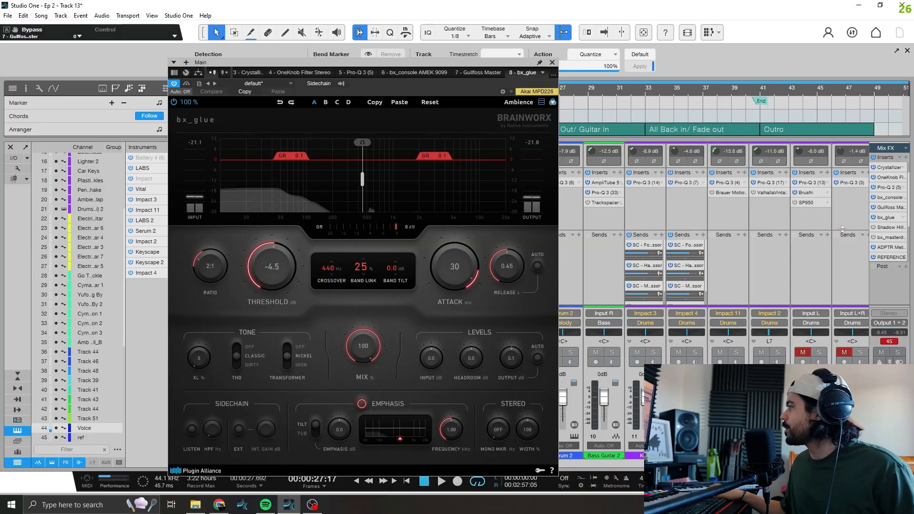
Set the bx_glue compressor's threshold to -2.0 dB while the song plays
{"action": "key", "text": "space"}
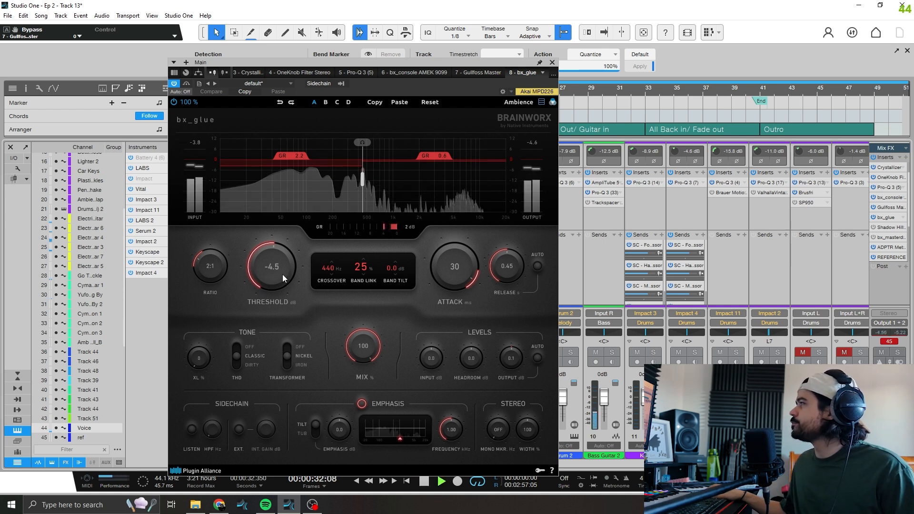
{"action": "left_click_drag", "start_coordinate": [279, 281], "coordinate": [281, 264]}
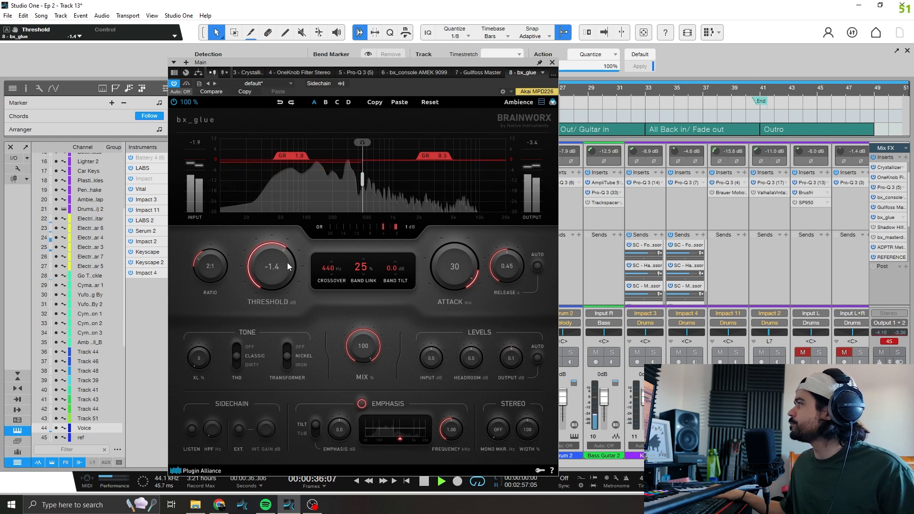
{"action": "scroll", "coordinate": [285, 263], "scroll_direction": "down", "scroll_amount": 2}
{"action": "scroll", "coordinate": [285, 263], "scroll_direction": "down", "scroll_amount": 1}
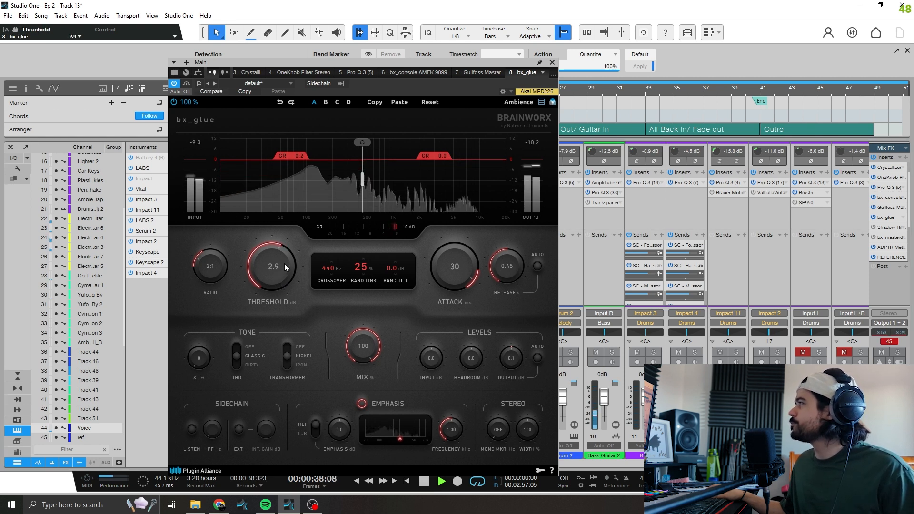
{"action": "scroll", "coordinate": [284, 264], "scroll_direction": "up", "scroll_amount": 1}
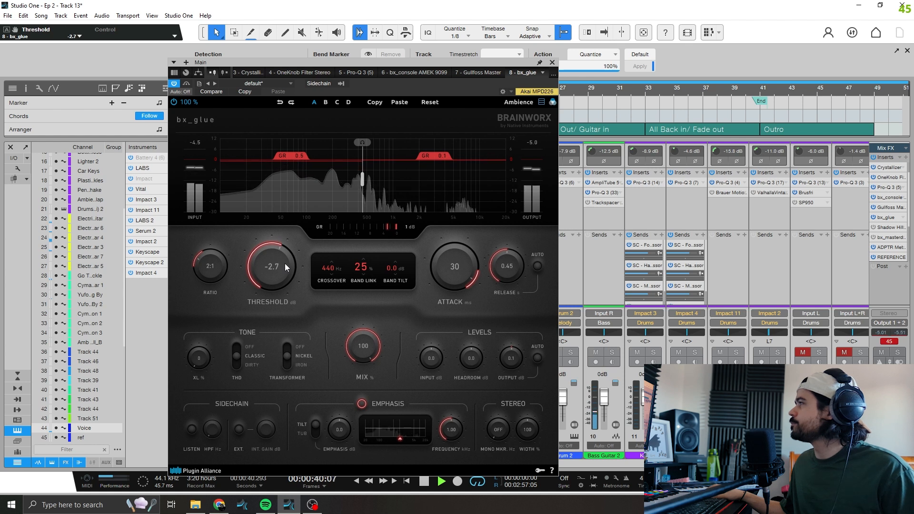
{"action": "scroll", "coordinate": [287, 264], "scroll_direction": "up", "scroll_amount": 2}
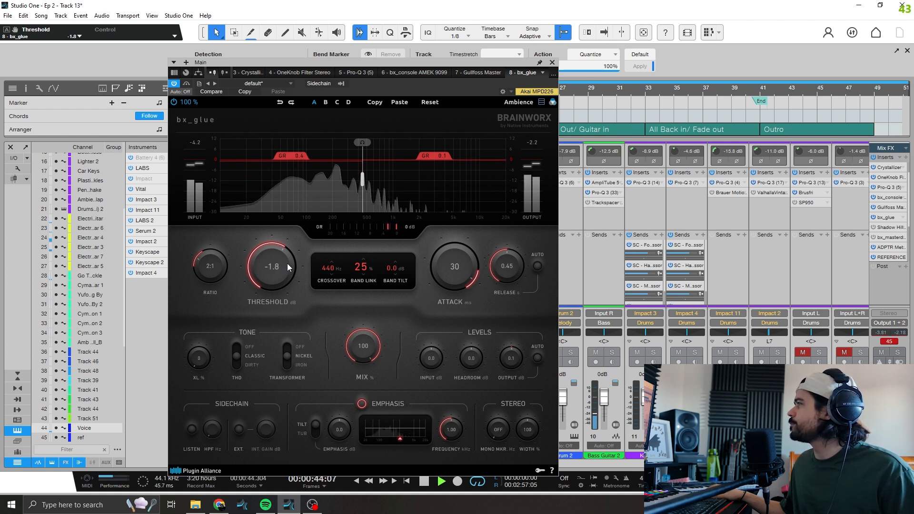
{"action": "scroll", "coordinate": [288, 265], "scroll_direction": "down", "scroll_amount": 1}
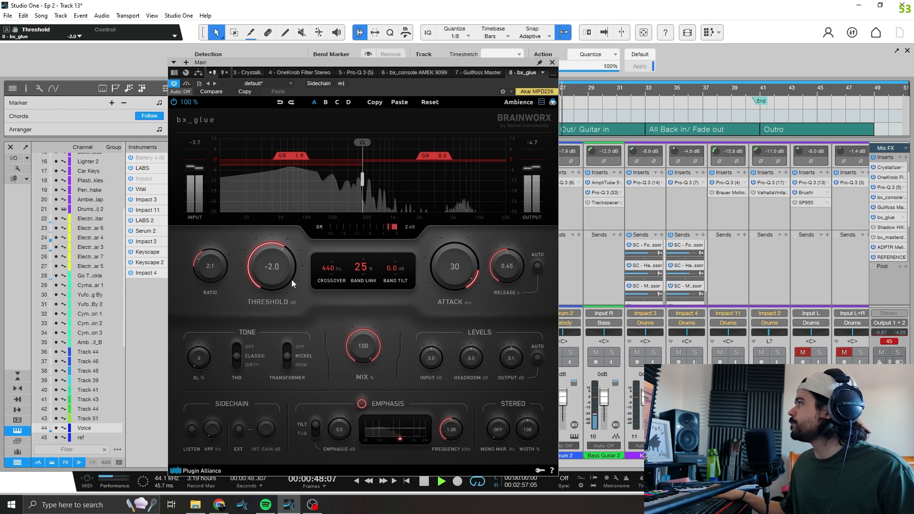
During playback, set the Shadow Hills compressor's first optical threshold to 10 and adjust the left channel's transformer switch
{"action": "left_click", "coordinate": [441, 486]}
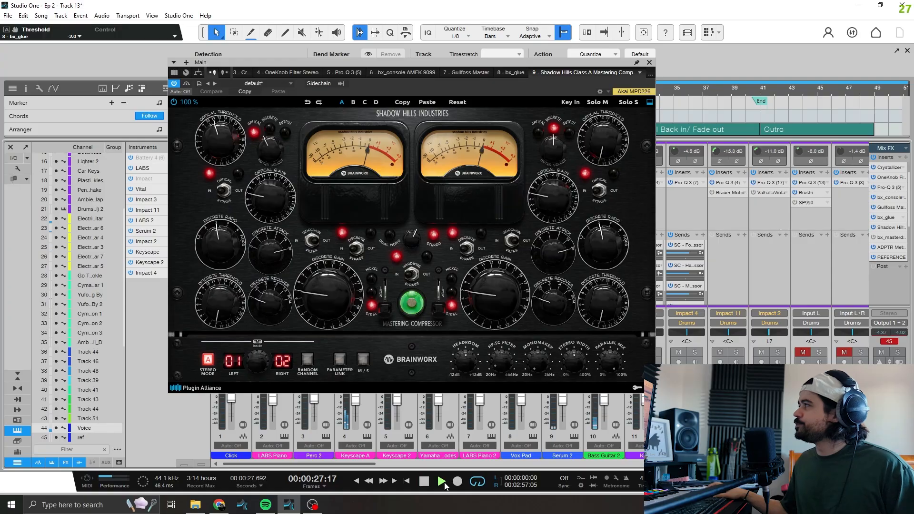
{"action": "left_click_drag", "start_coordinate": [223, 144], "coordinate": [224, 204]}
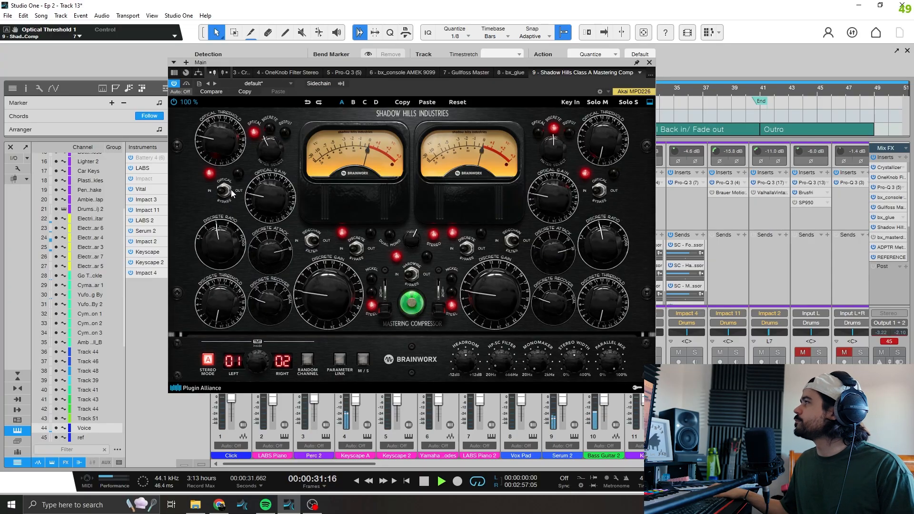
{"action": "left_click_drag", "start_coordinate": [233, 181], "coordinate": [232, 162]}
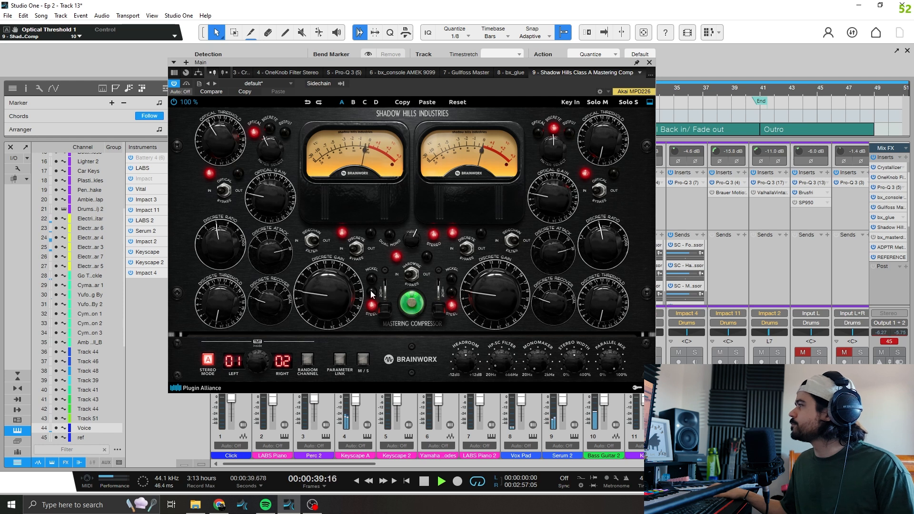
{"action": "left_click_drag", "start_coordinate": [388, 310], "coordinate": [389, 294]}
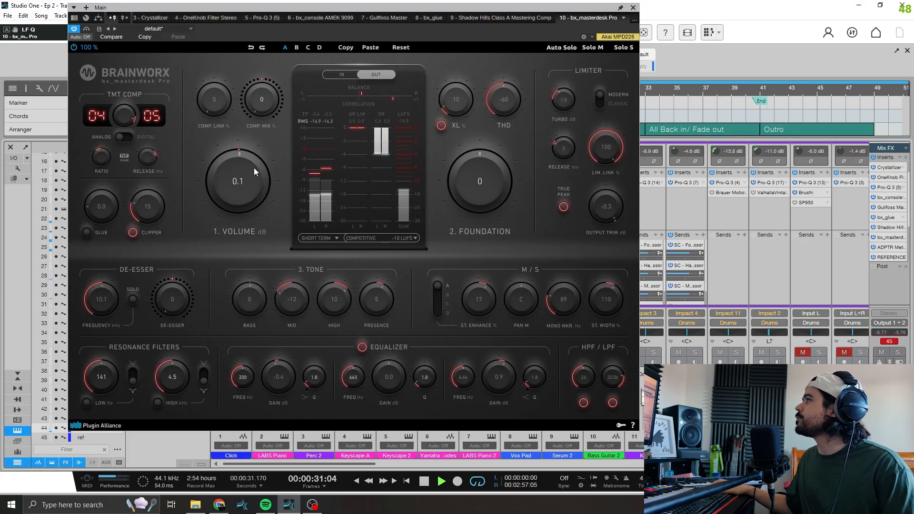
Set the bx_masterdesk Pro volume to 5.0 dB and its foundation to 5
{"action": "mouse_move", "coordinate": [252, 167]}
{"action": "left_mouse_down"}
{"action": "mouse_move", "coordinate": [272, 159]}
{"action": "mouse_move", "coordinate": [267, 169]}
{"action": "left_mouse_up"}
{"action": "mouse_move", "coordinate": [510, 179]}
{"action": "left_mouse_down"}
{"action": "mouse_move", "coordinate": [516, 173]}
{"action": "mouse_move", "coordinate": [489, 183]}
{"action": "mouse_move", "coordinate": [497, 180]}
{"action": "left_mouse_up"}
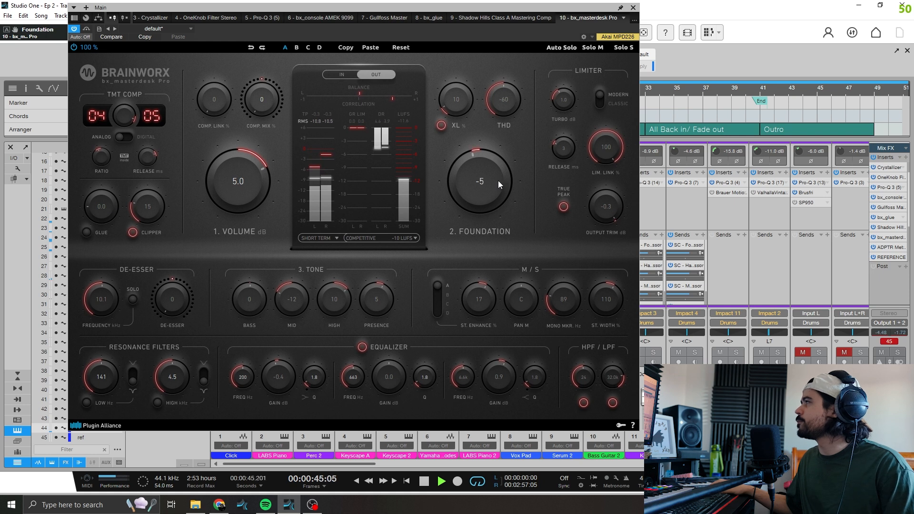
{"action": "left_click_drag", "start_coordinate": [490, 182], "coordinate": [496, 180]}
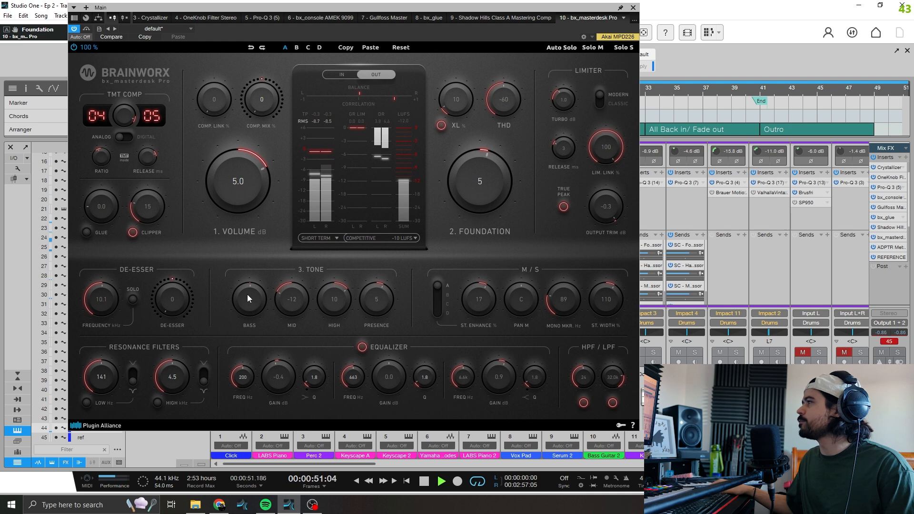
Set the bx_masterdesk Pro tone to mid -9 and bass 8, and its stereo enhance to 28
{"action": "left_click_drag", "start_coordinate": [295, 296], "coordinate": [330, 256]}
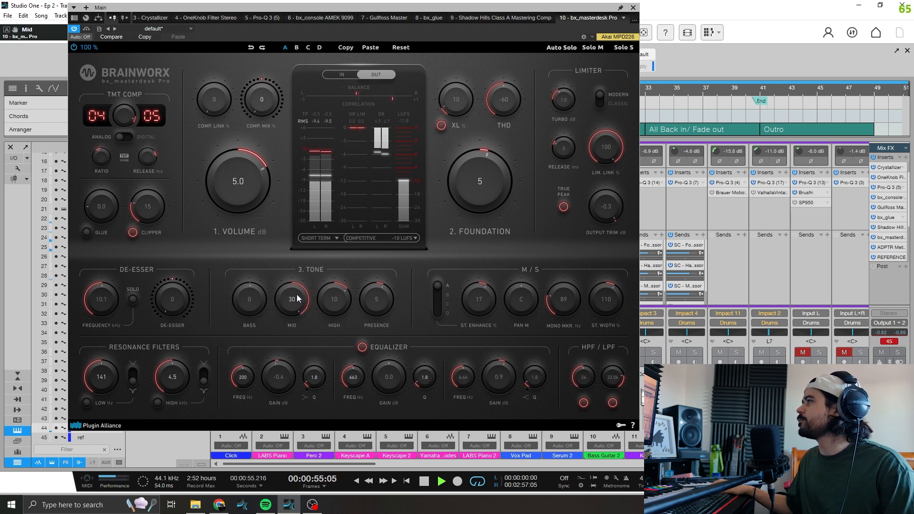
{"action": "left_click_drag", "start_coordinate": [284, 329], "coordinate": [293, 326]}
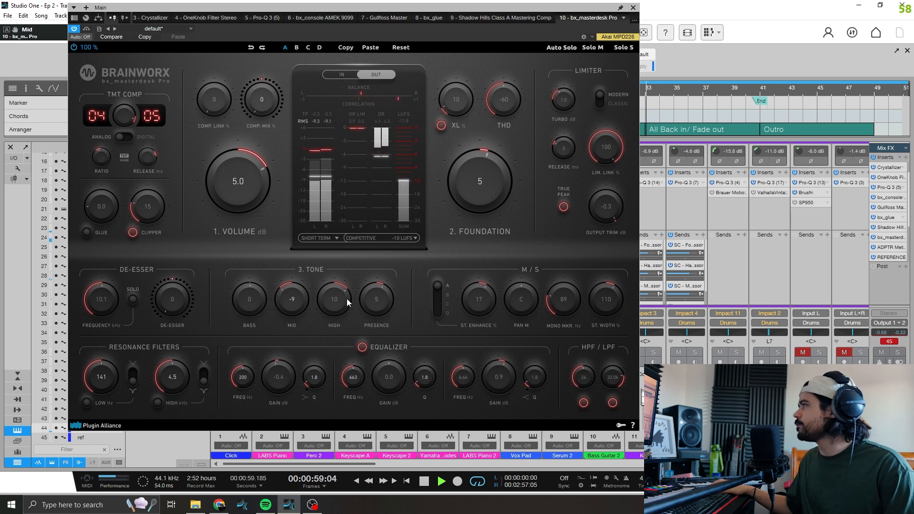
{"action": "left_click_drag", "start_coordinate": [248, 298], "coordinate": [258, 302]}
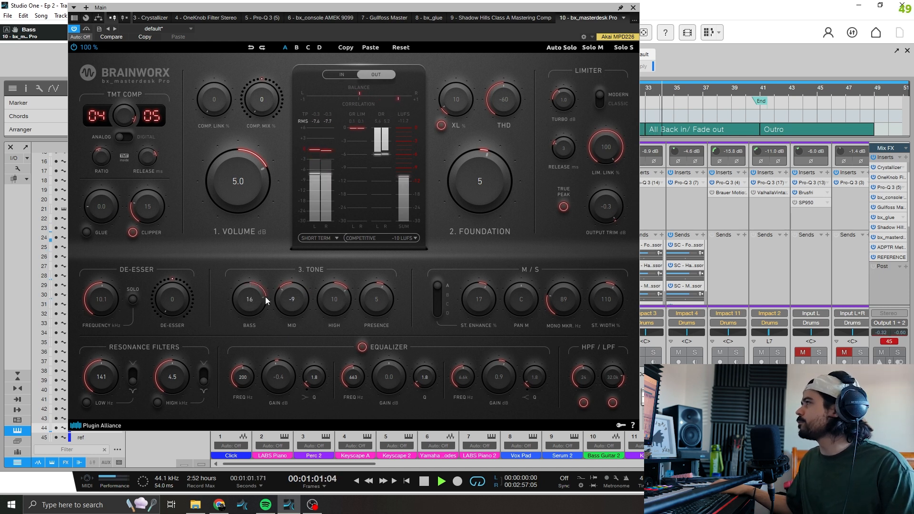
{"action": "left_click_drag", "start_coordinate": [261, 308], "coordinate": [282, 287]}
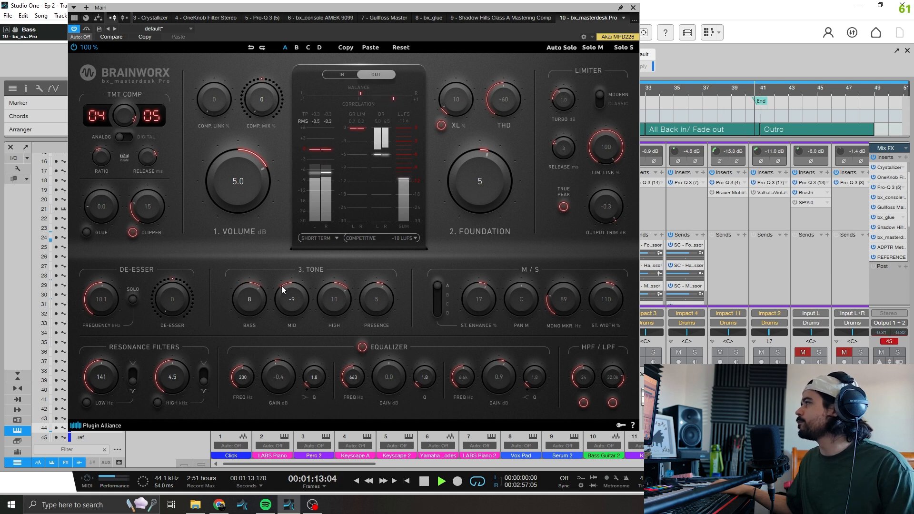
{"action": "mouse_move", "coordinate": [478, 298]}
{"action": "left_mouse_down"}
{"action": "mouse_move", "coordinate": [488, 308]}
{"action": "mouse_move", "coordinate": [509, 298]}
{"action": "mouse_move", "coordinate": [496, 304]}
{"action": "left_mouse_up"}
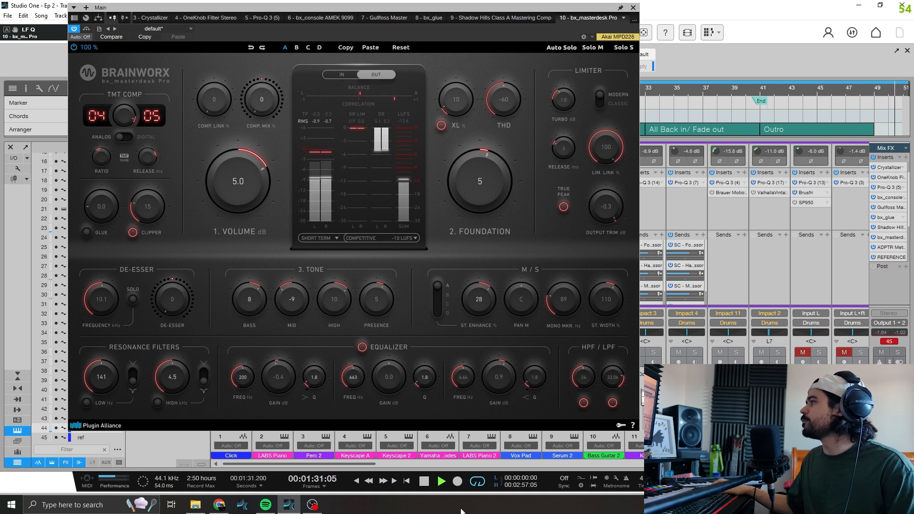
Replay the passage, set the bx_masterdesk Pro clipper knee to 26, and stop playback
{"action": "left_click", "coordinate": [430, 482]}
{"action": "left_click", "coordinate": [439, 483]}
{"action": "left_click_drag", "start_coordinate": [158, 210], "coordinate": [153, 239]}
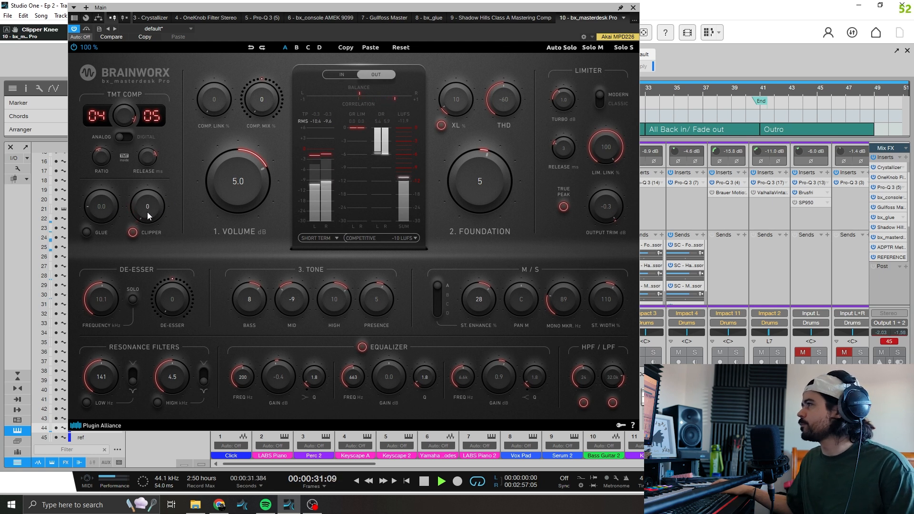
{"action": "left_click_drag", "start_coordinate": [165, 204], "coordinate": [172, 199]}
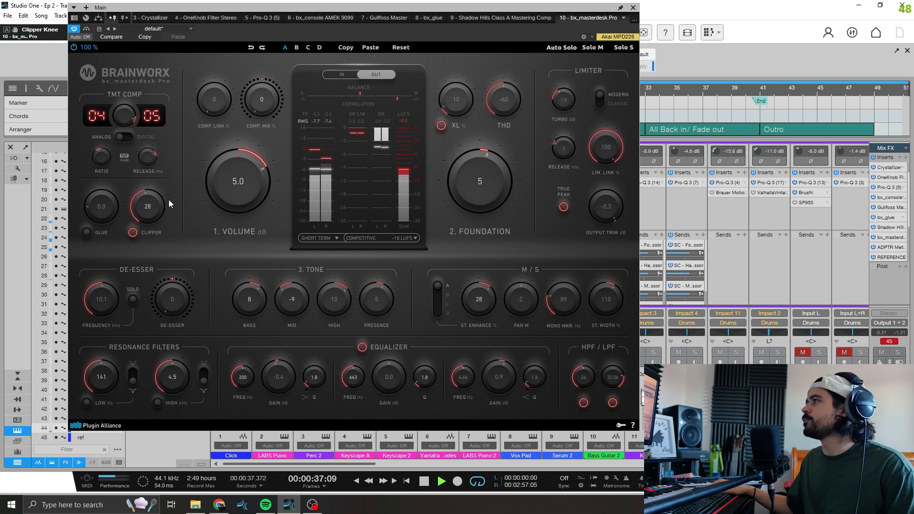
{"action": "left_click_drag", "start_coordinate": [160, 201], "coordinate": [159, 201]}
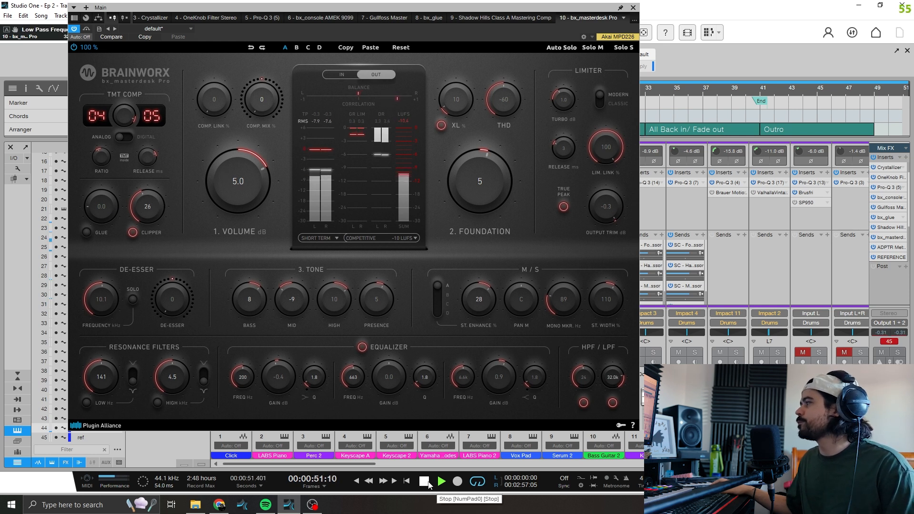
{"action": "left_click", "coordinate": [427, 483]}
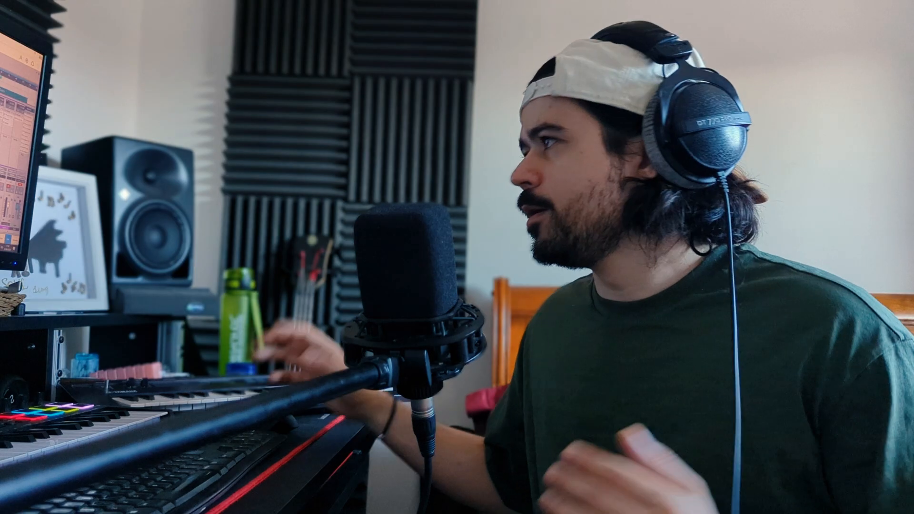